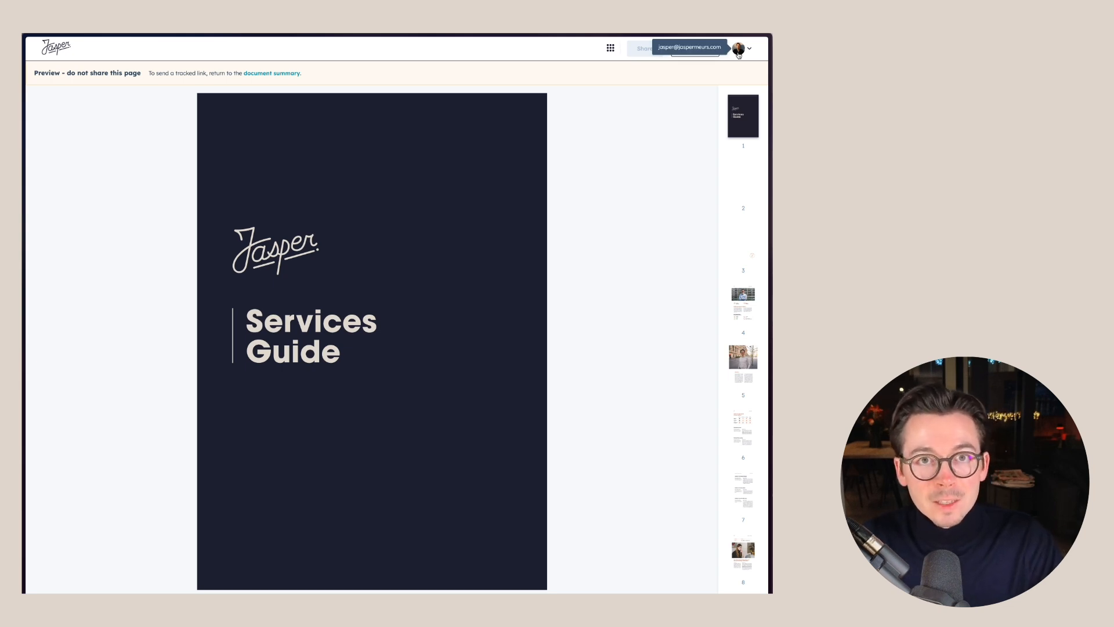
View the meeting booking calendar from the document owner's contact card and return to the Services Guide preview.
click(739, 52)
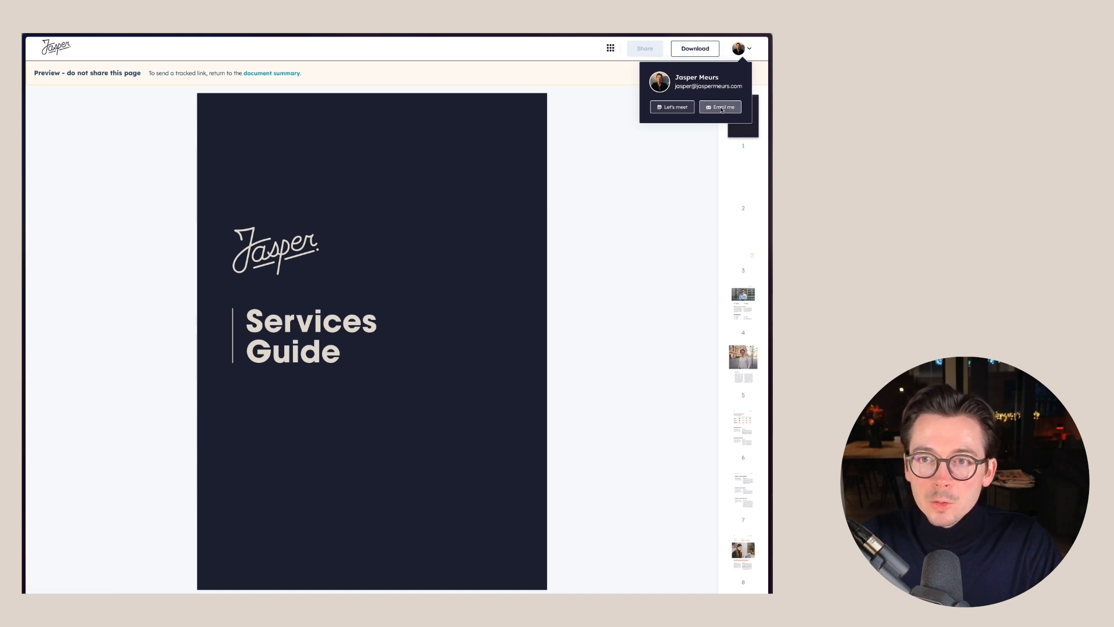
click(666, 110)
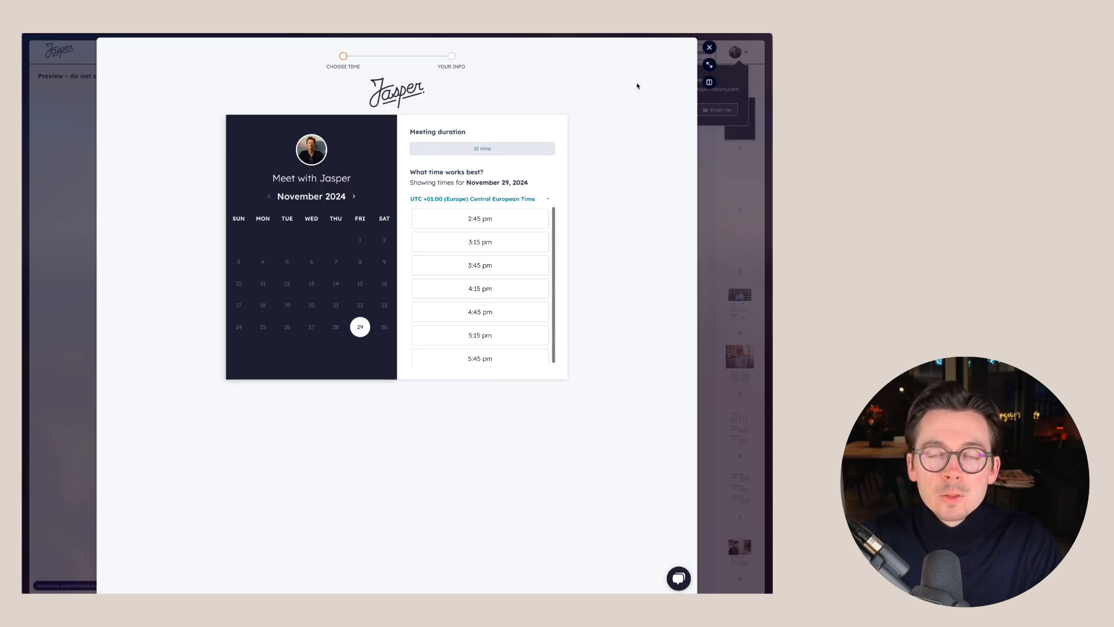
click(699, 179)
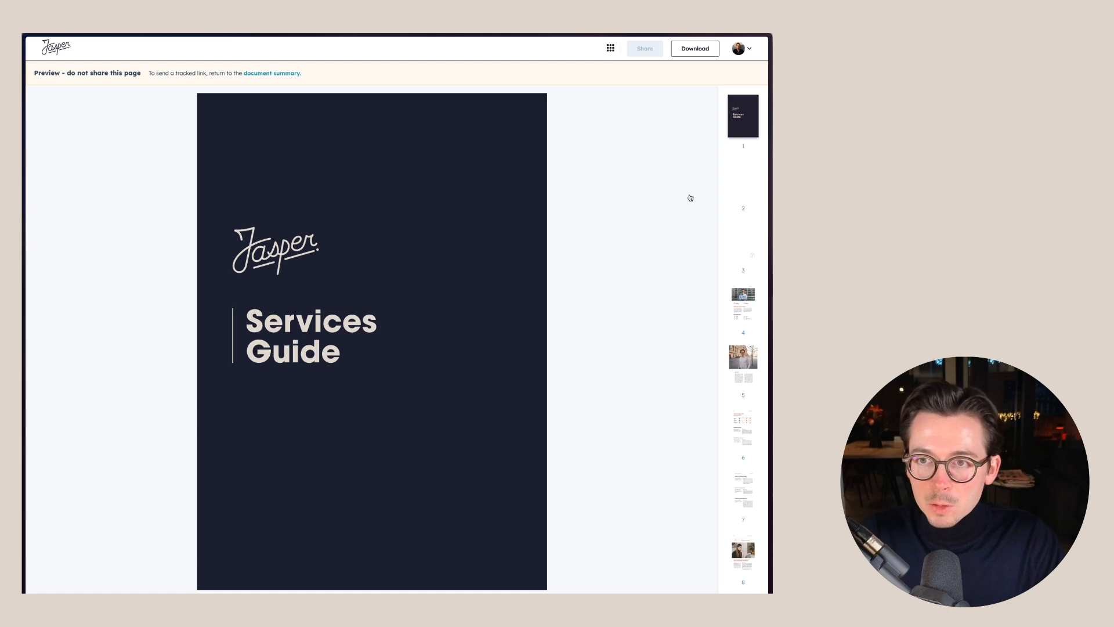
Page through the Services Guide preview from the cover past the About Me page.
click(383, 570)
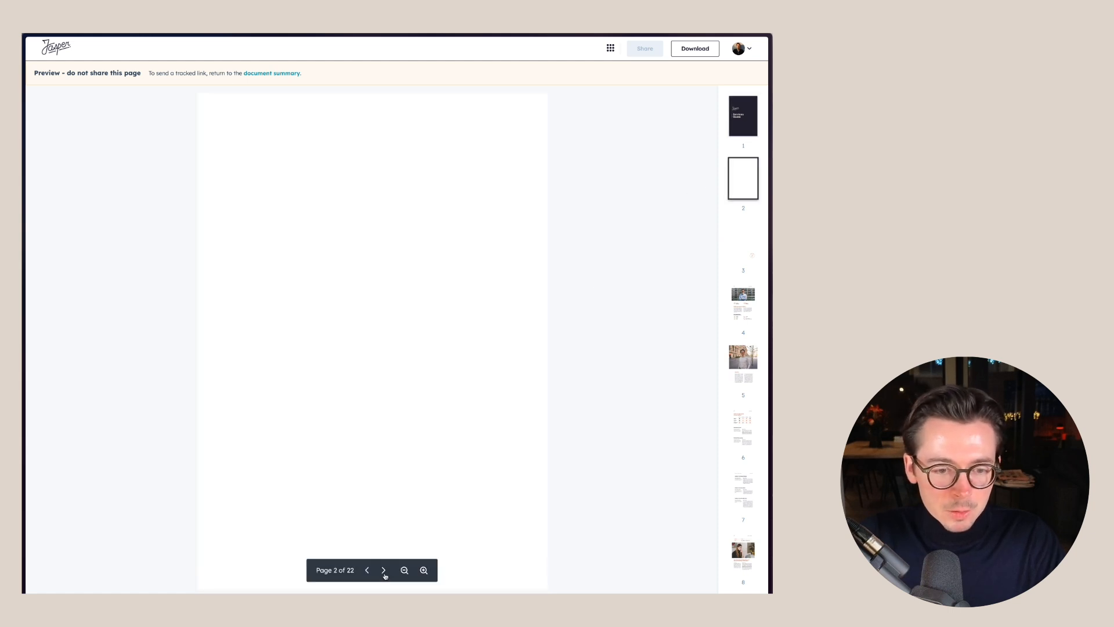
scroll(410, 458, down, 2)
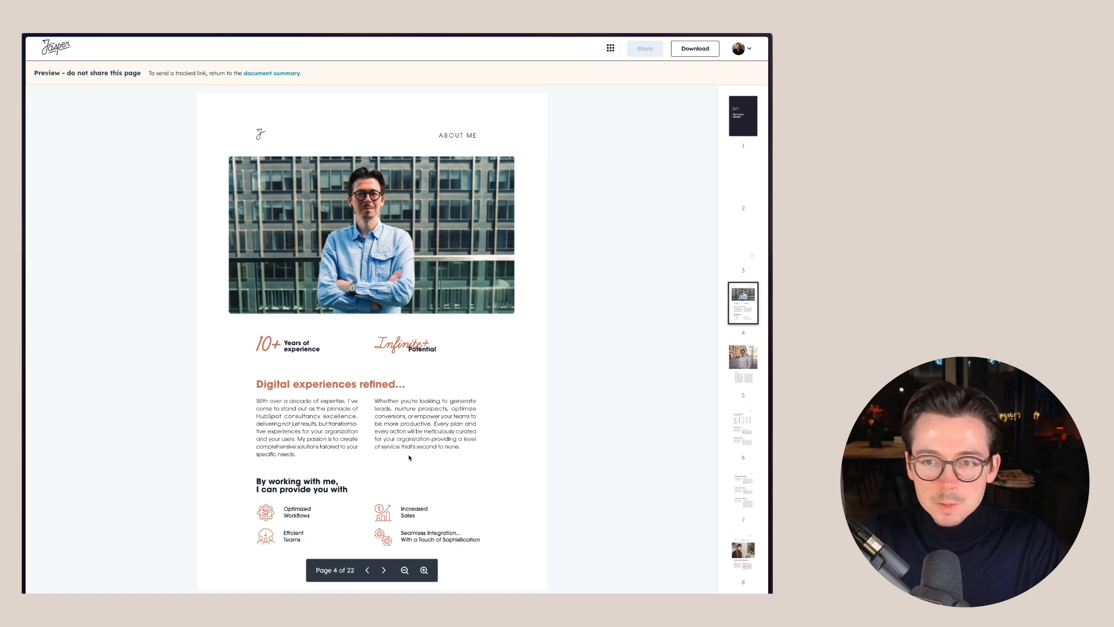
scroll(409, 458, down, 2)
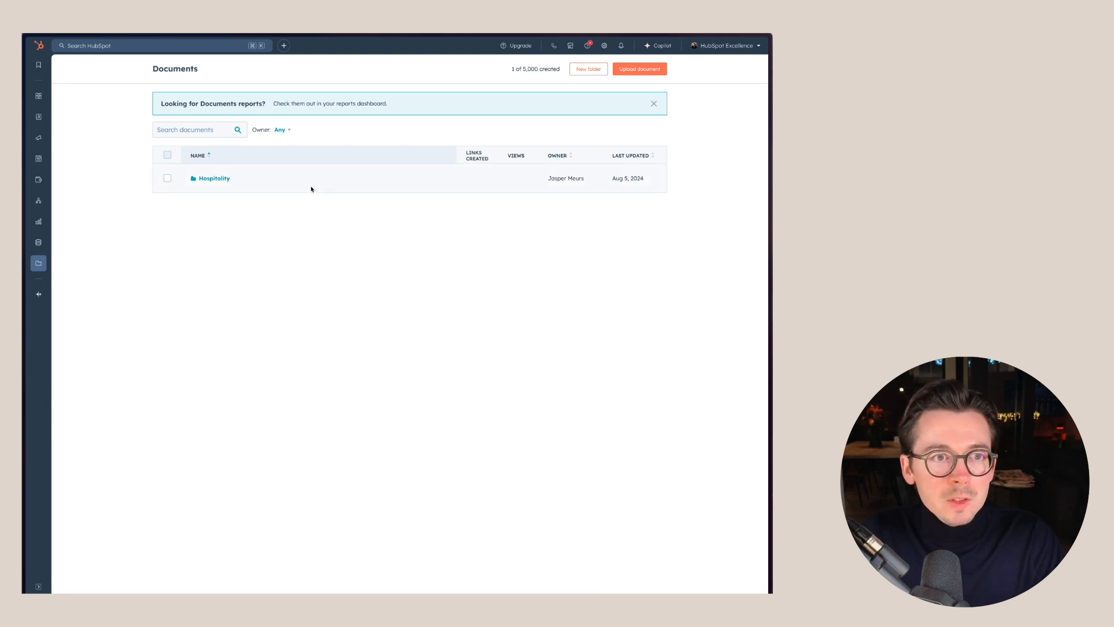
Open the Hospitality documents folder and view the available sources for uploading a document.
mouse_move(537, 67)
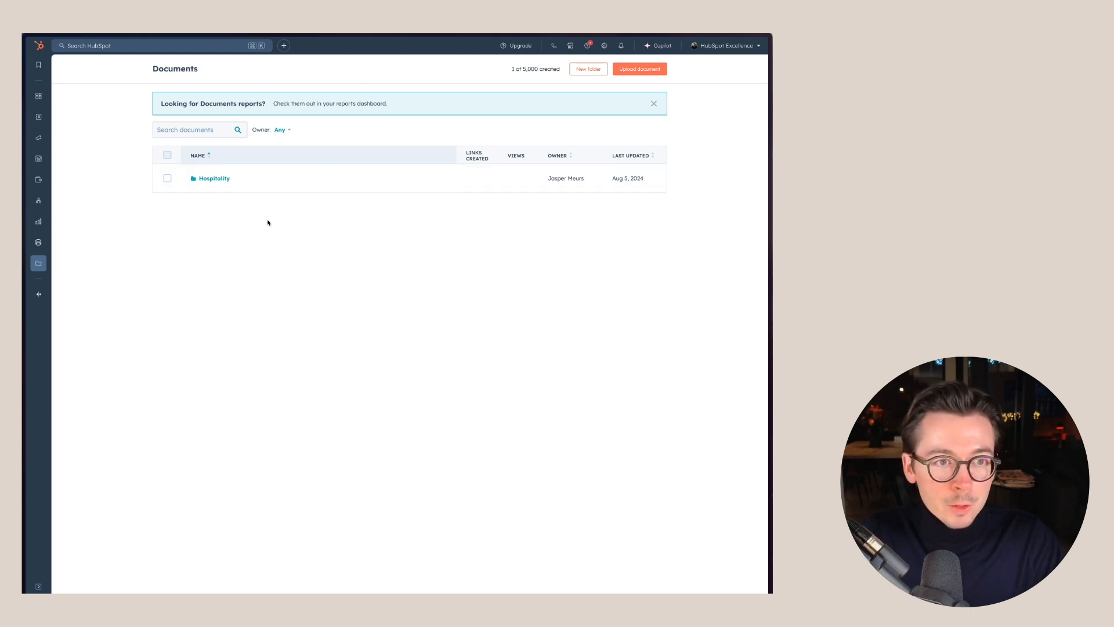
click(214, 179)
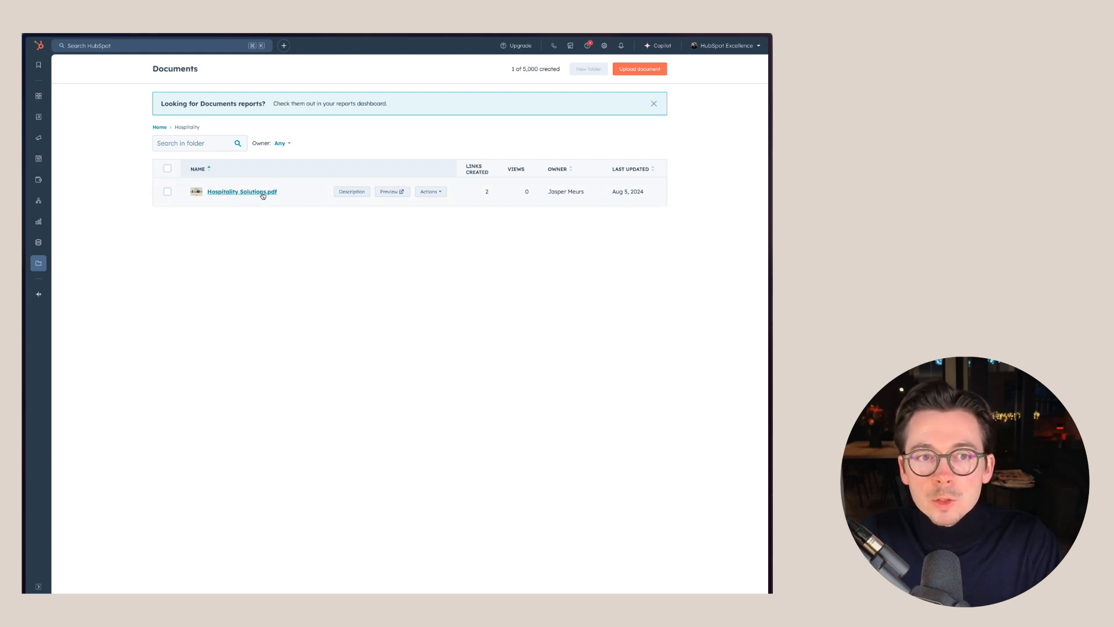
click(640, 70)
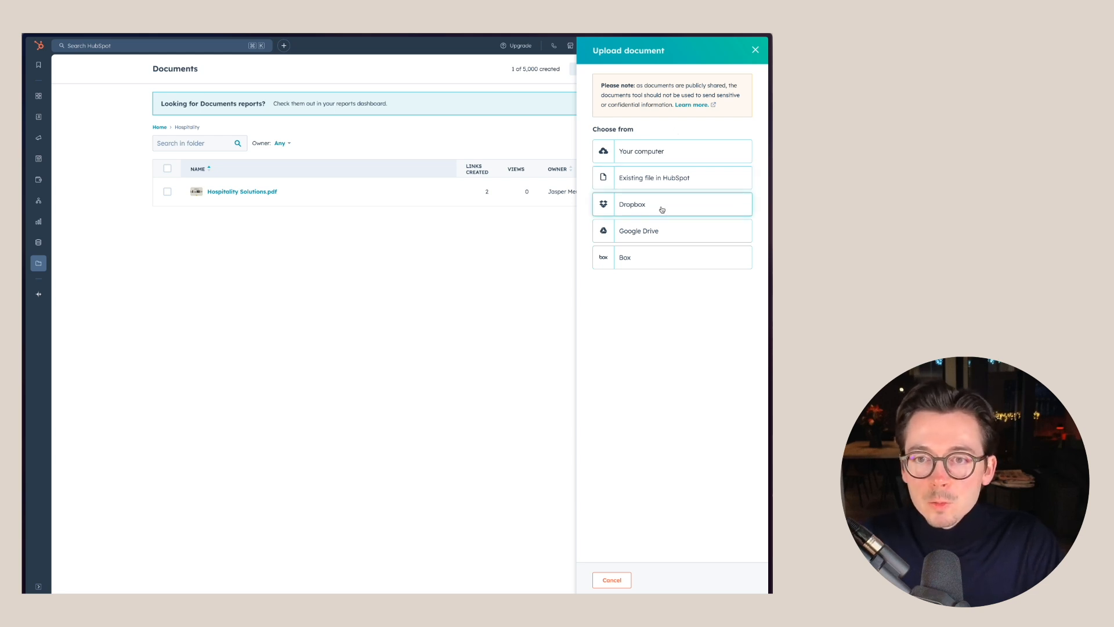
click(755, 50)
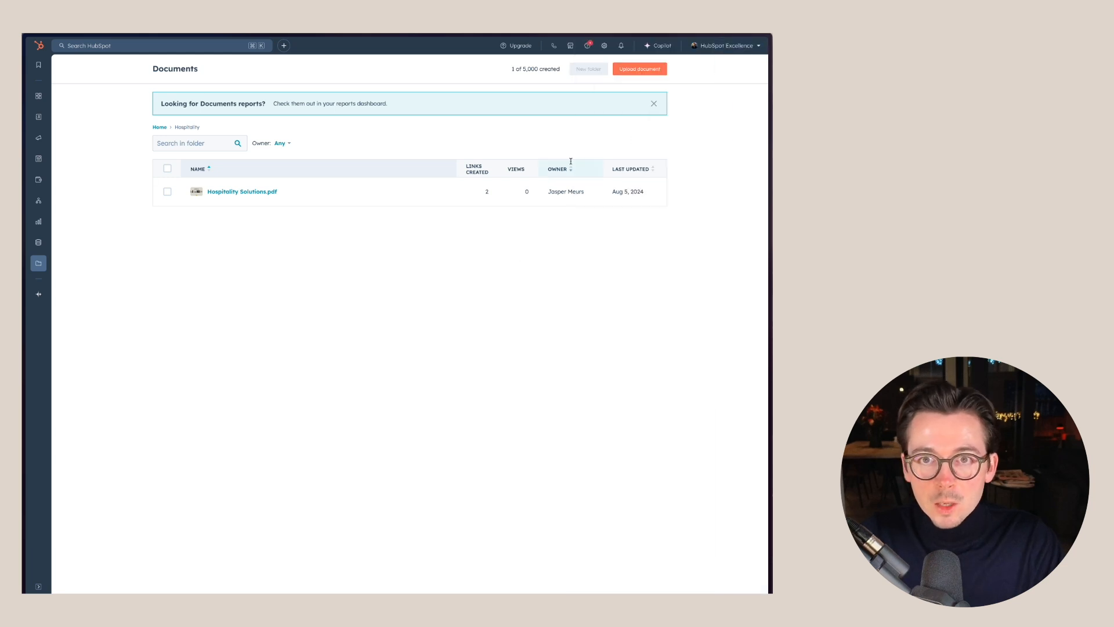
Check the available actions and the description preview for Hospitality Solutions.pdf in the folder list.
click(429, 192)
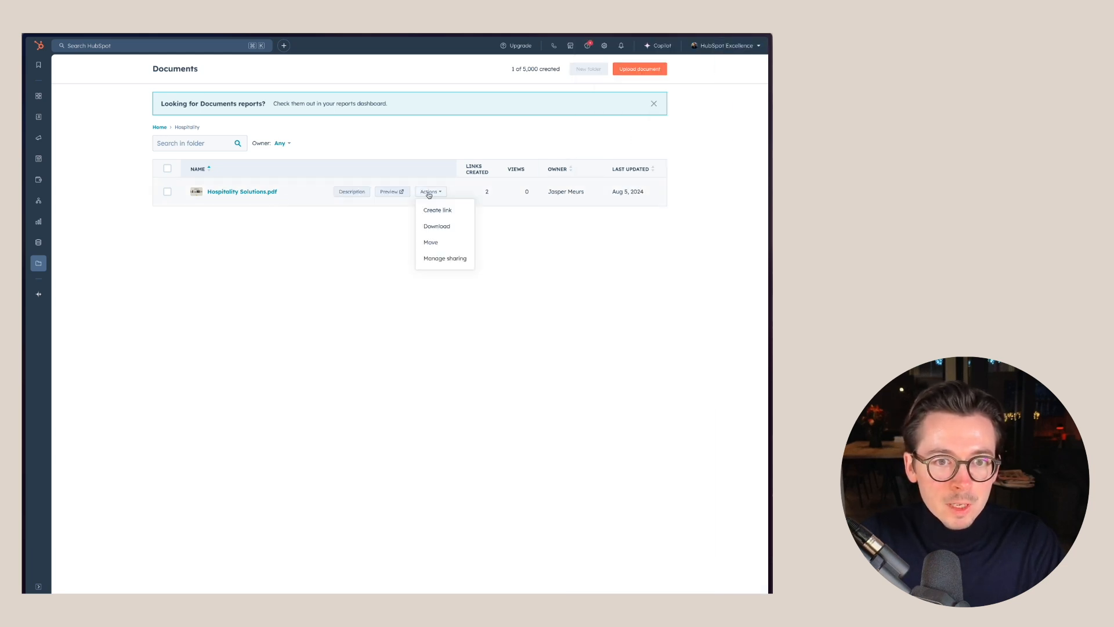
click(429, 192)
click(352, 191)
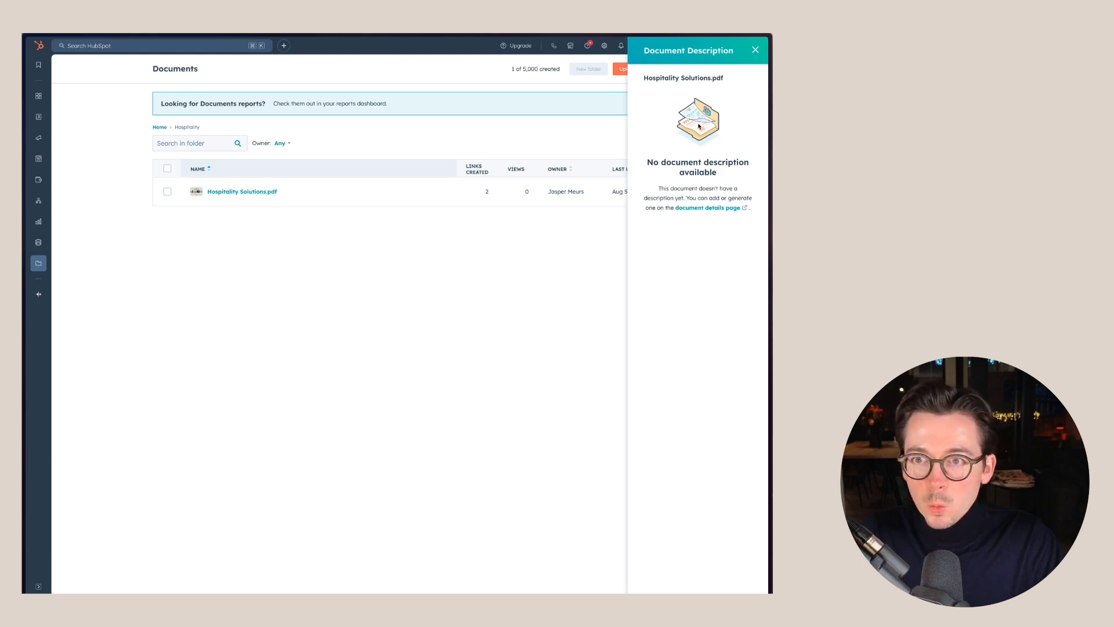
click(755, 51)
Open the details page of Hospitality Solutions.pdf and open its name for editing.
click(243, 191)
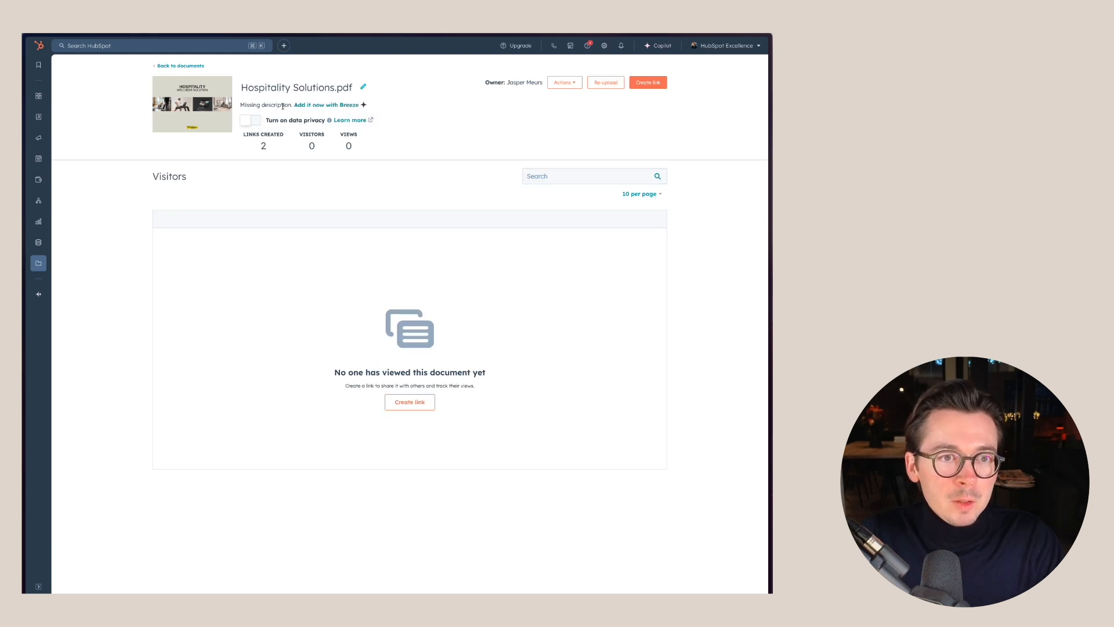
click(286, 88)
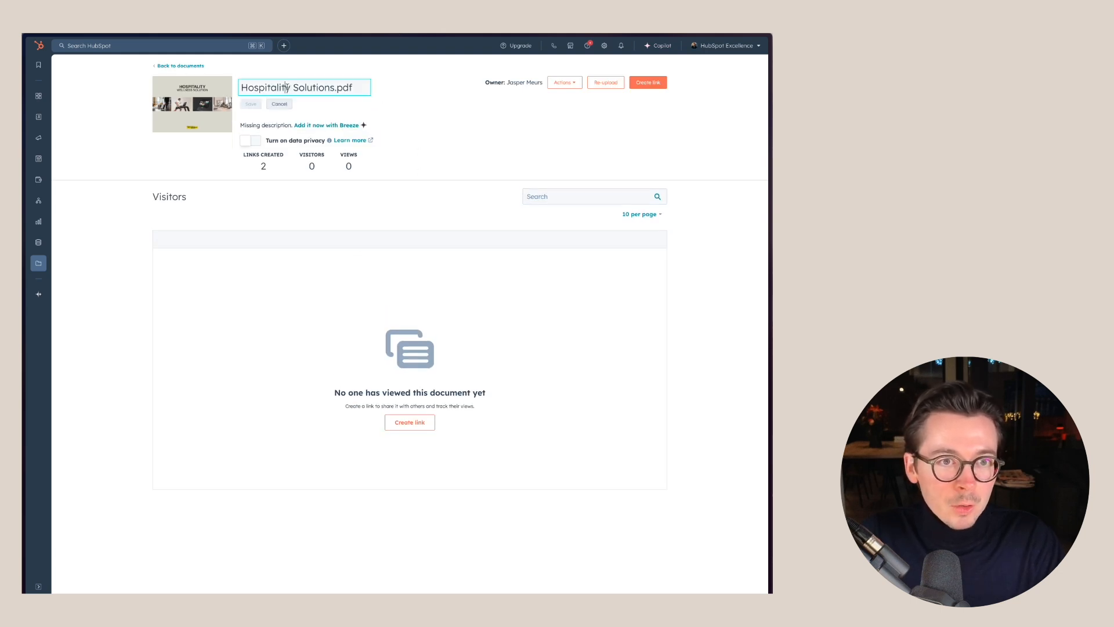
click(371, 89)
click(352, 87)
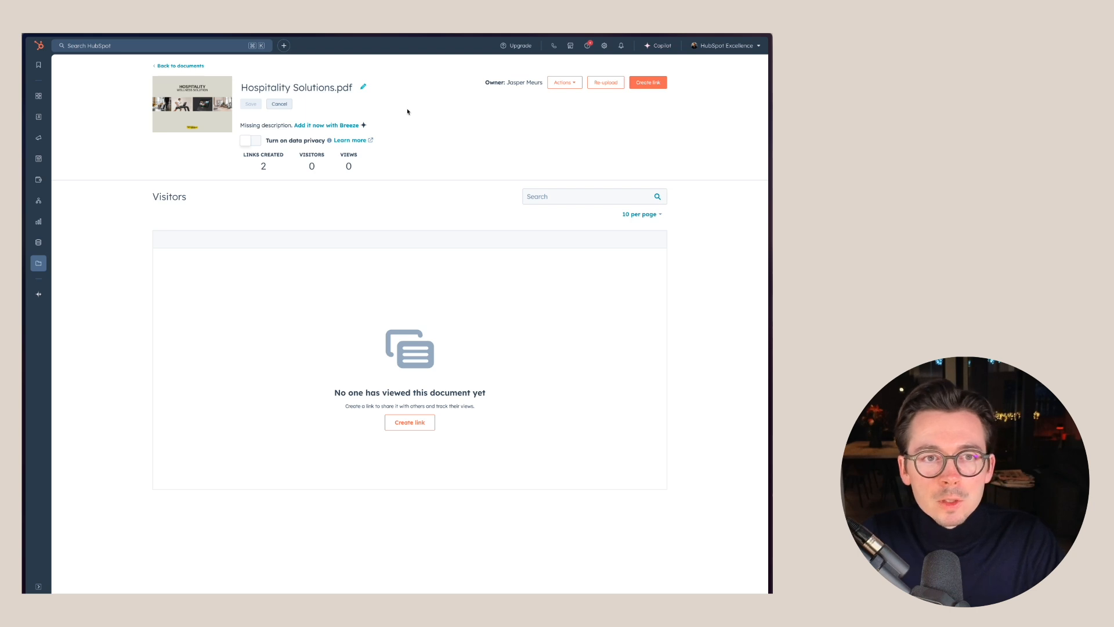
Generate a description for Hospitality Solutions.pdf with Breeze and save it.
click(317, 126)
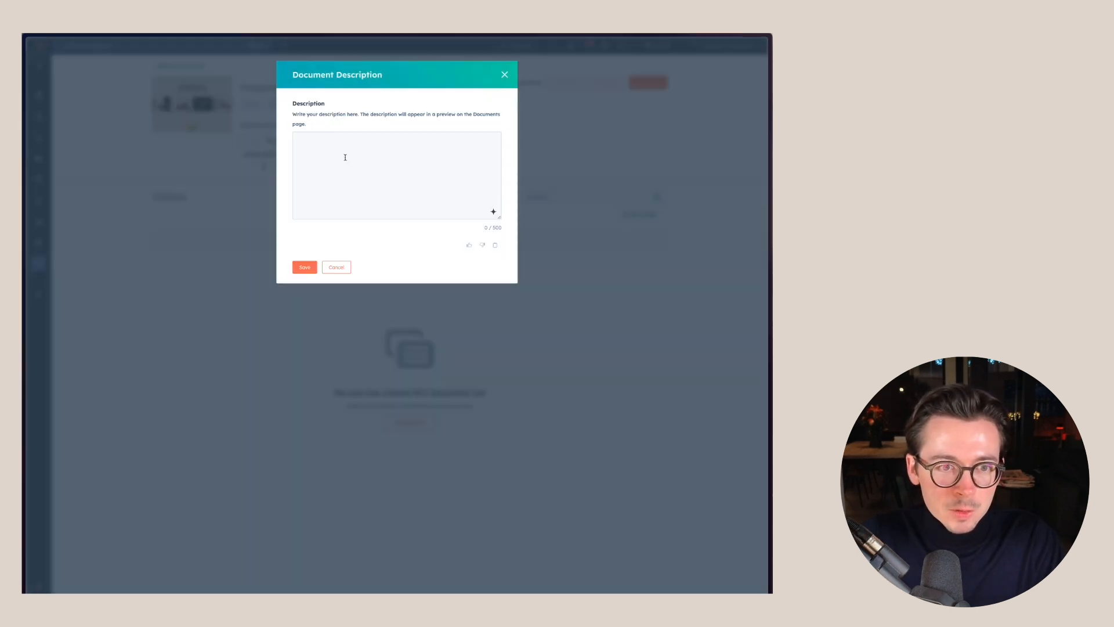
click(346, 158)
click(493, 212)
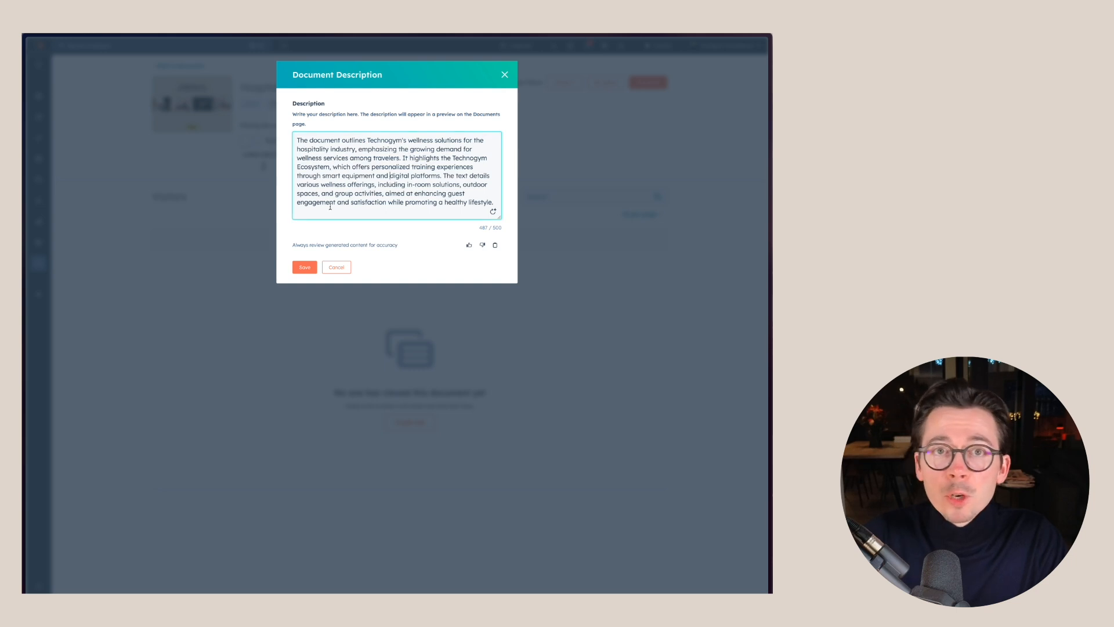
click(305, 267)
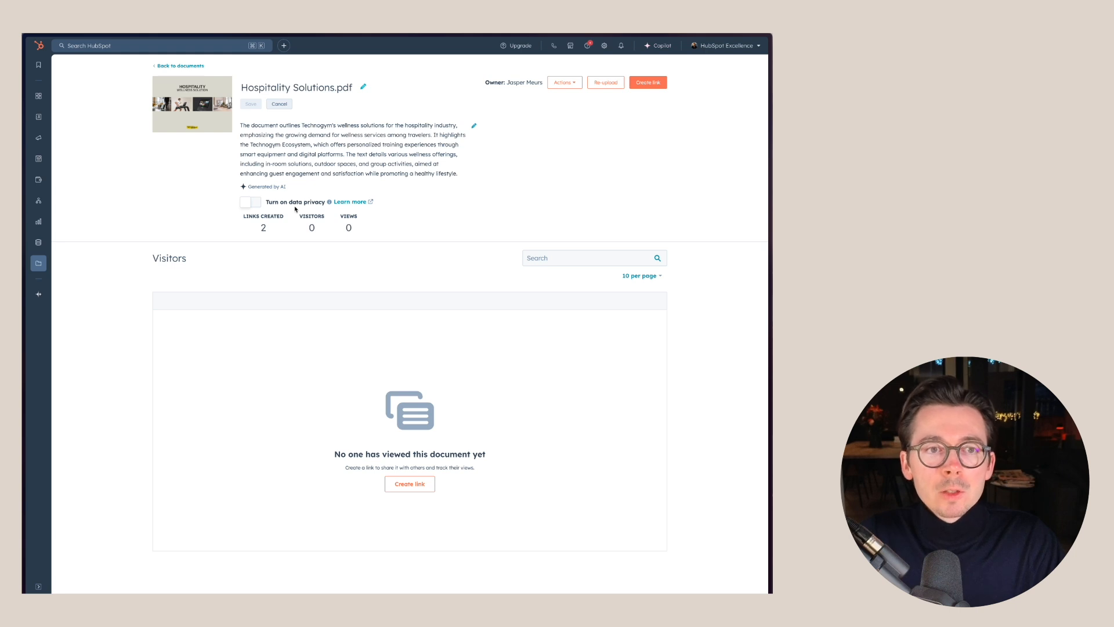
View the actions for Hospitality Solutions.pdf and open the creation of a shareable link.
click(572, 81)
click(566, 102)
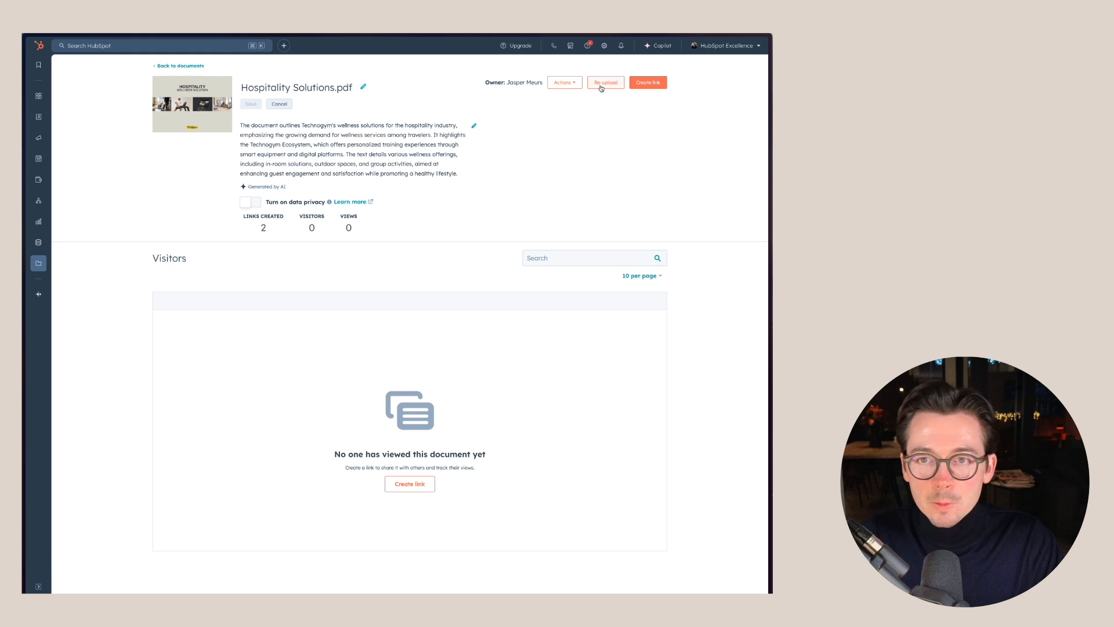
click(650, 85)
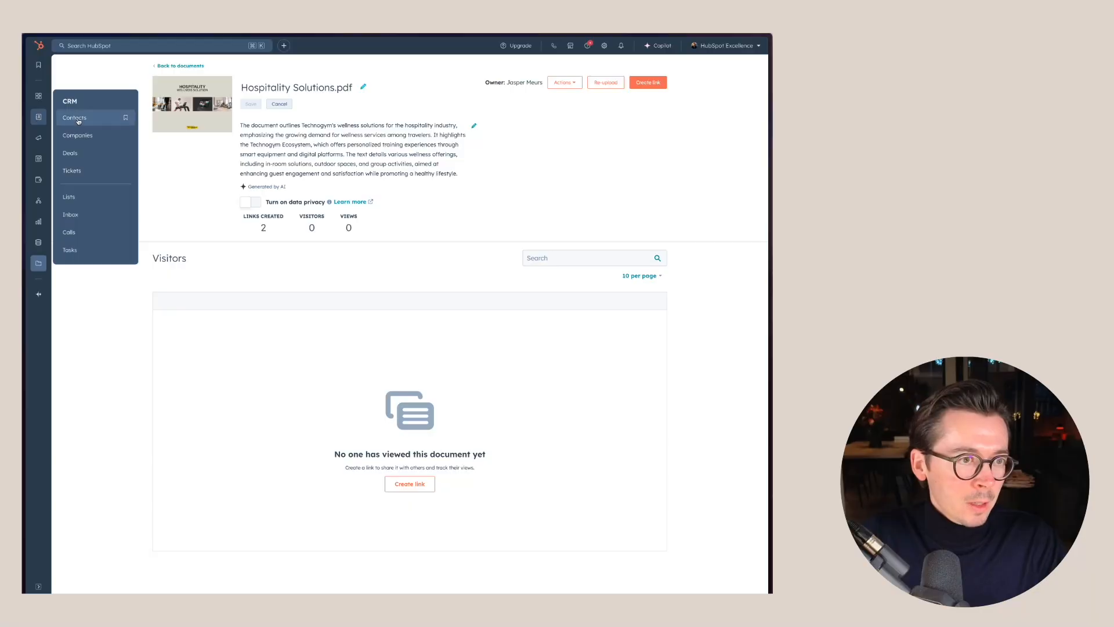
Open the contact record of the CEO at Waystar Royco from the contacts list and start an email to them.
click(174, 147)
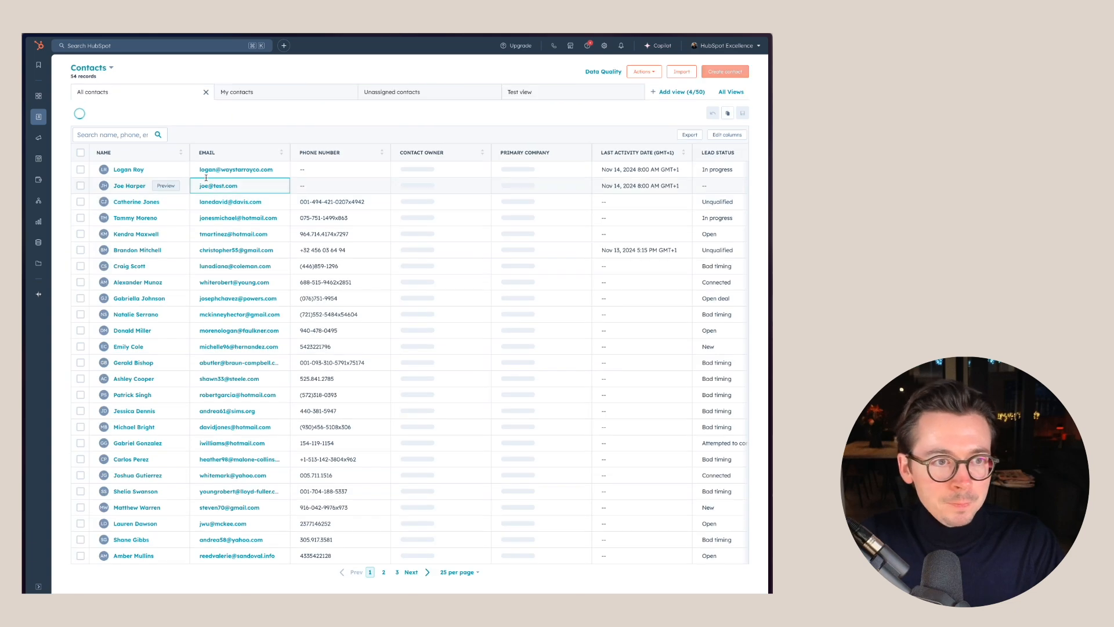
click(128, 182)
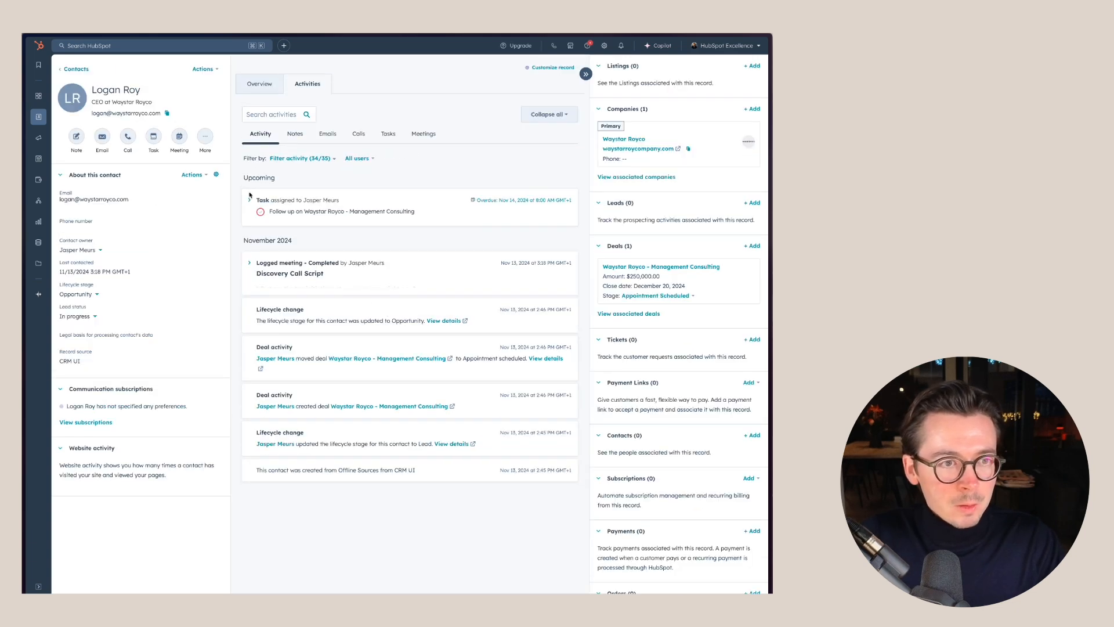
click(102, 138)
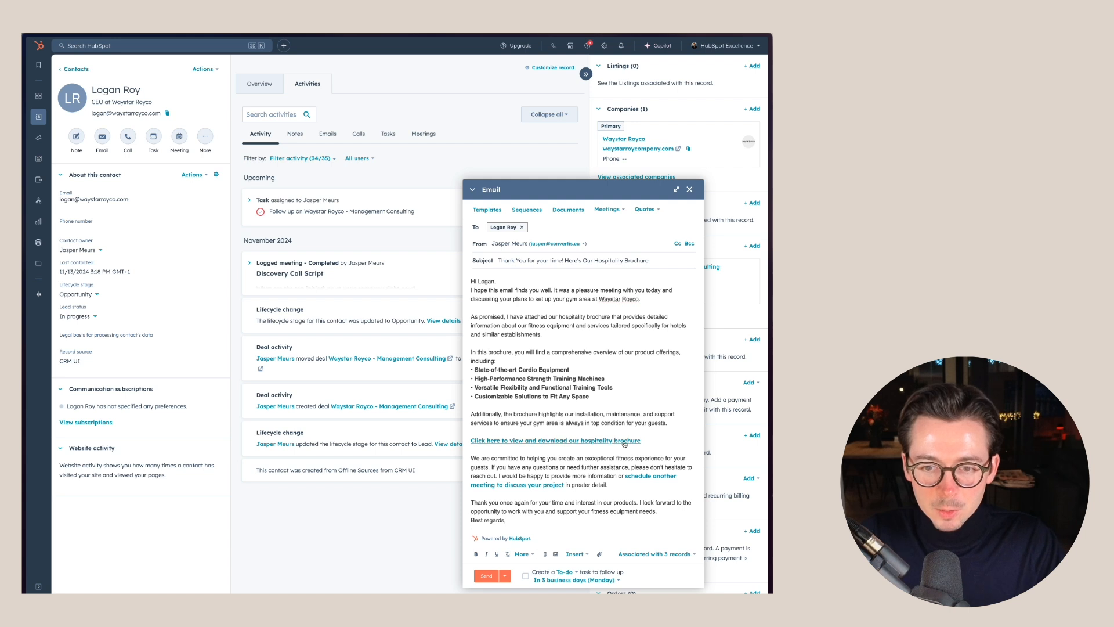
Replace the link on "Click here to view and download our hospitality brochure" with a document link to Hospitality Solutions.pdf, requiring an email address from other viewers.
click(601, 441)
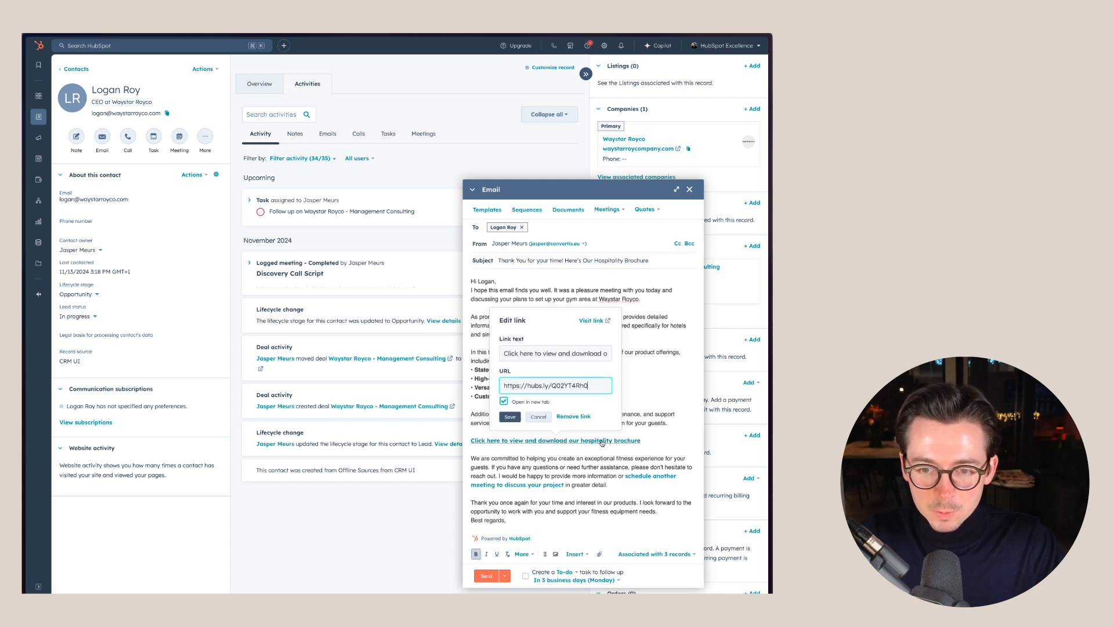
click(572, 417)
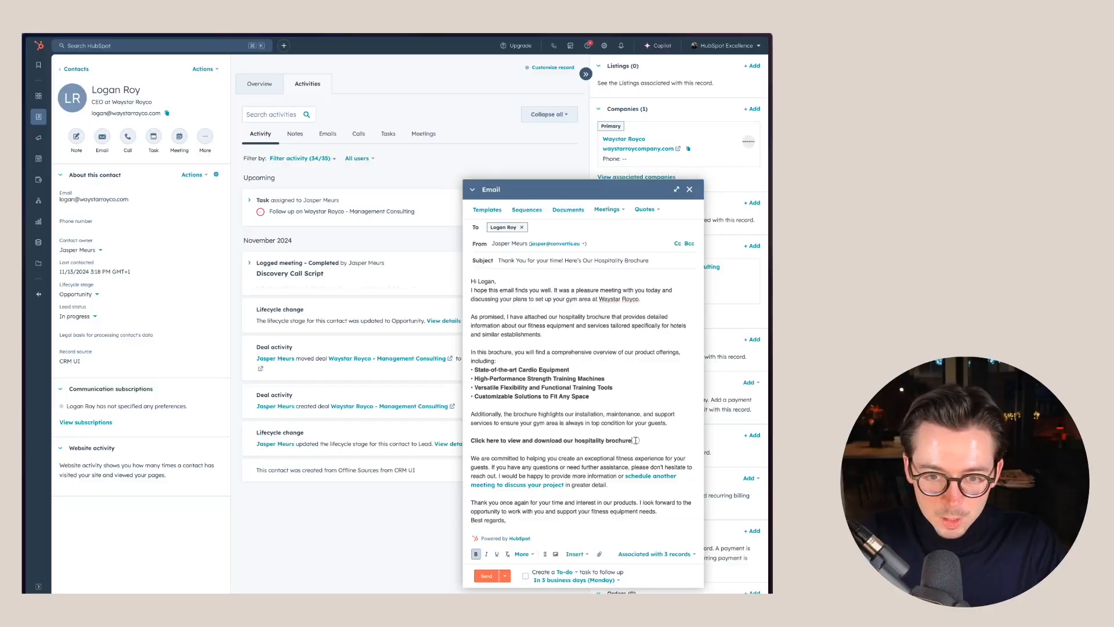
drag(633, 440, 472, 441)
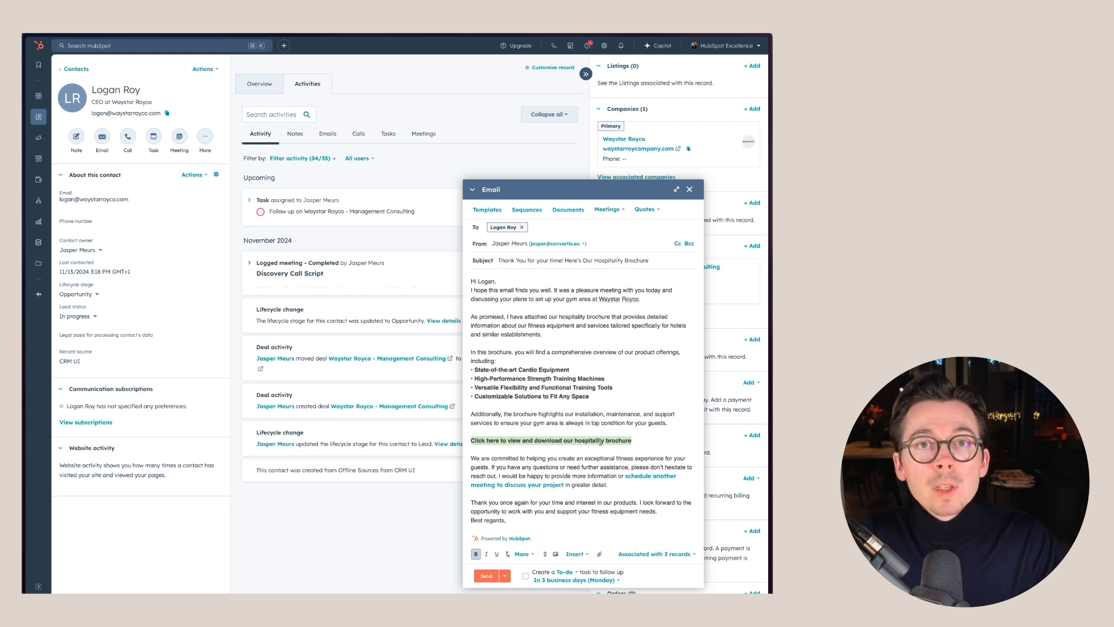
click(562, 211)
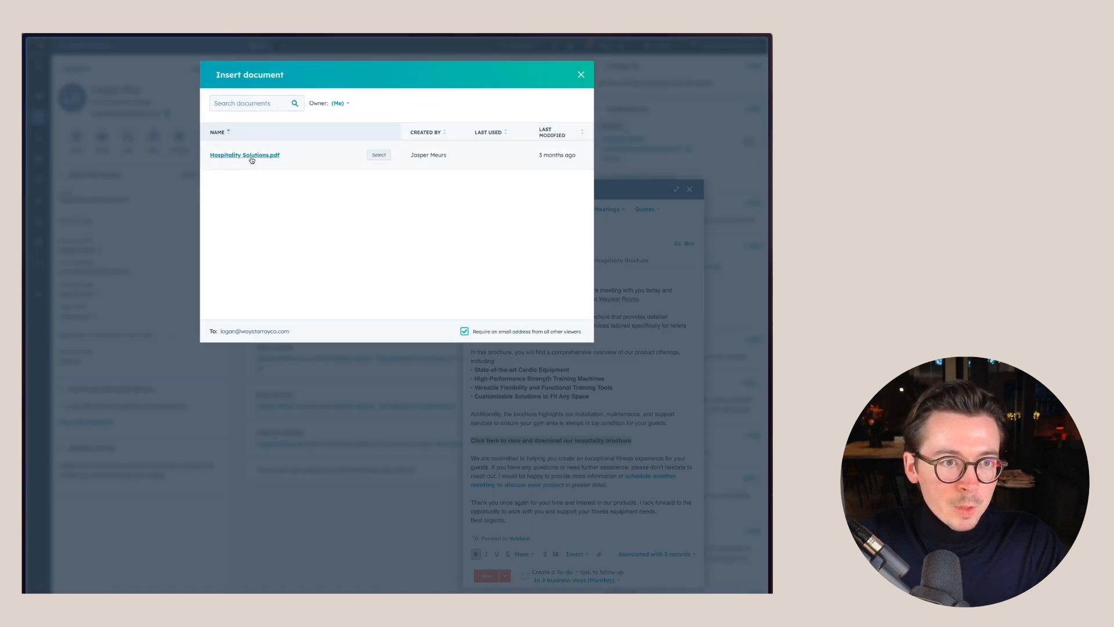
click(378, 155)
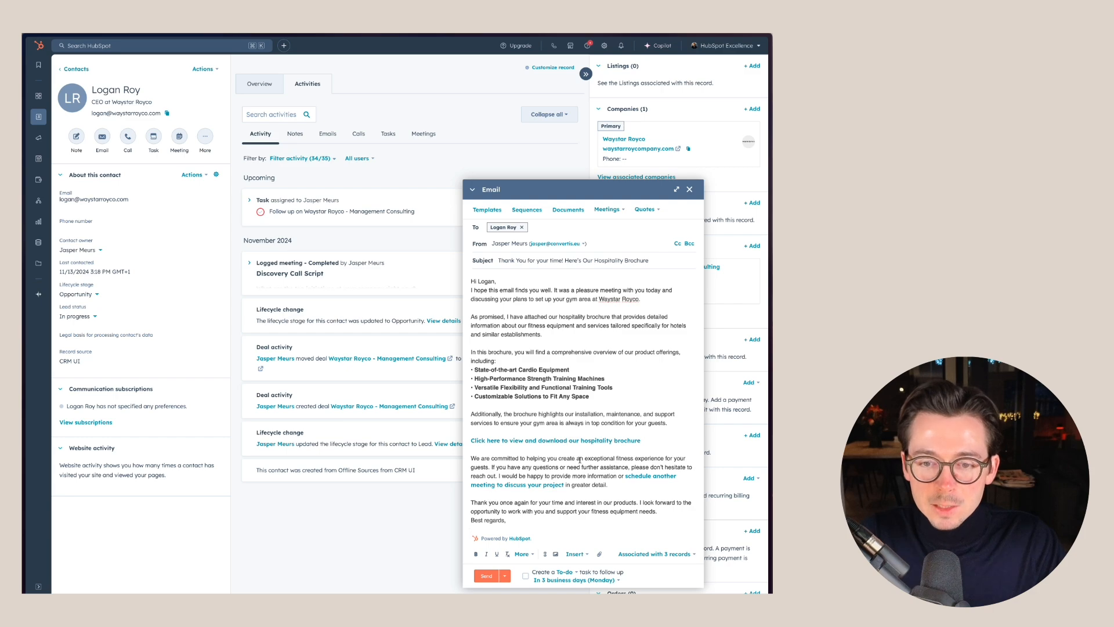